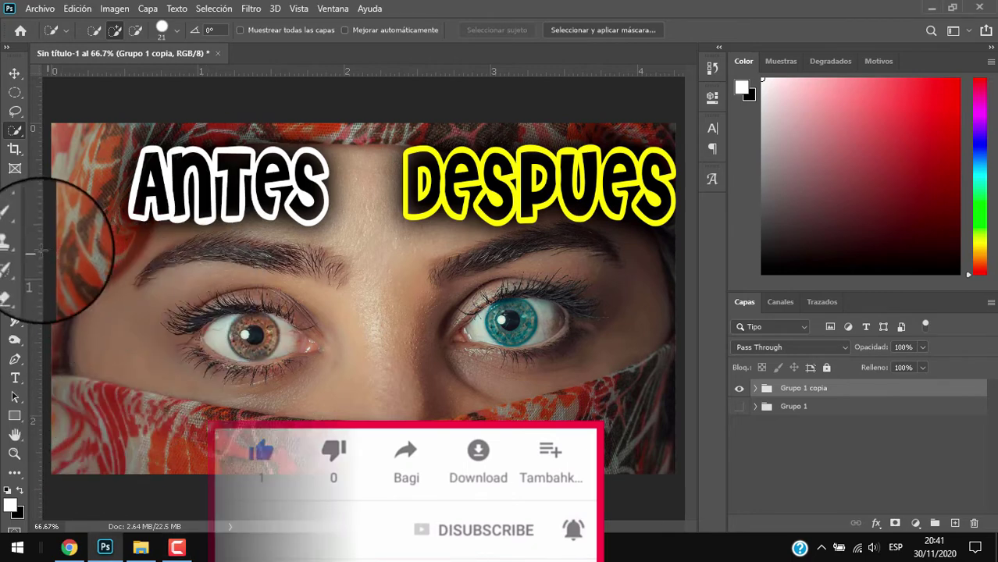
Browse Archivo > Abrir to the IMAG PARA MINIATURAS folder and bring up the portrait photo's options.
click(34, 10)
click(50, 37)
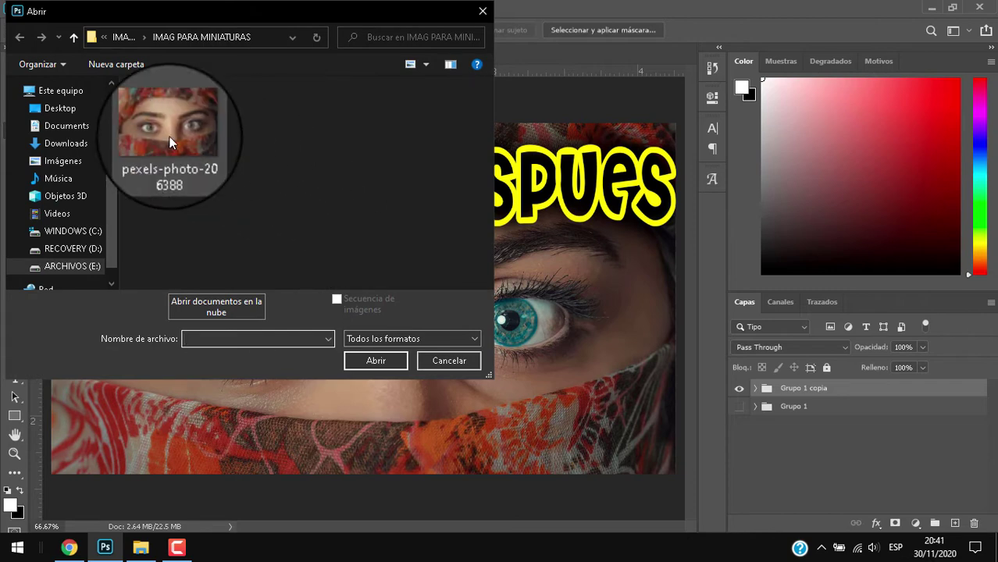
right_click(170, 137)
click(247, 91)
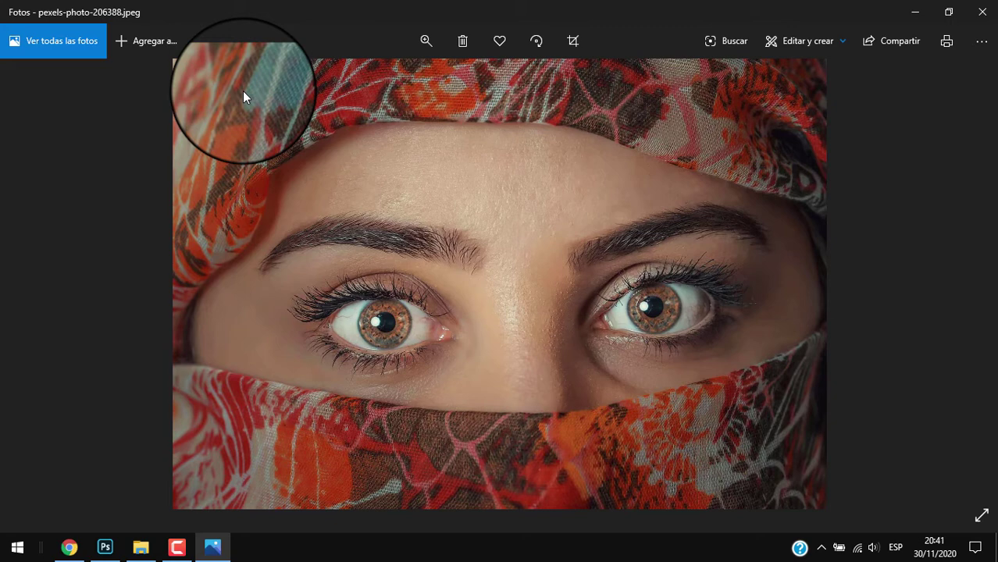
Open pexels-photo-206388.jpeg with its embedded colour profile and zoom to 66.7%.
click(982, 12)
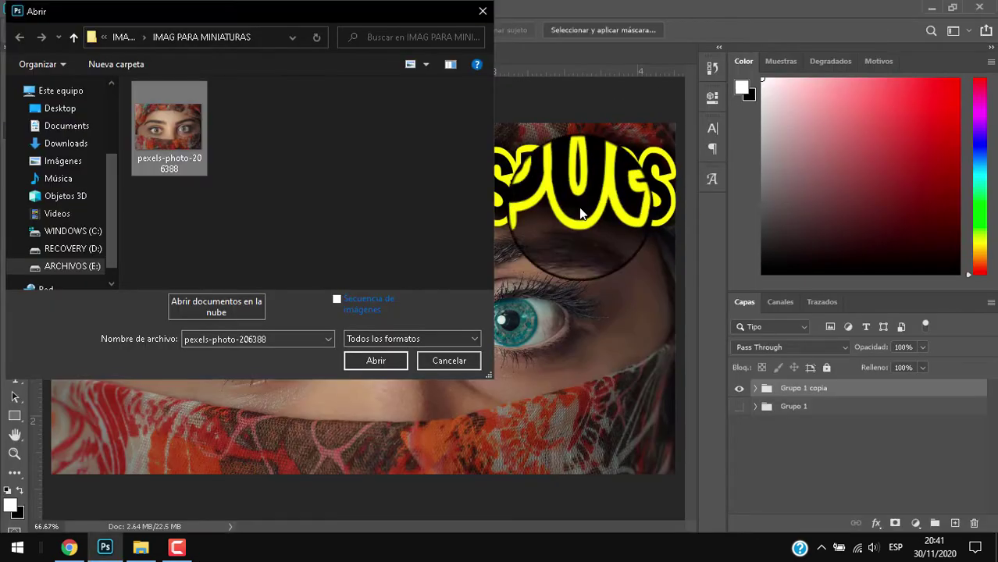
click(381, 361)
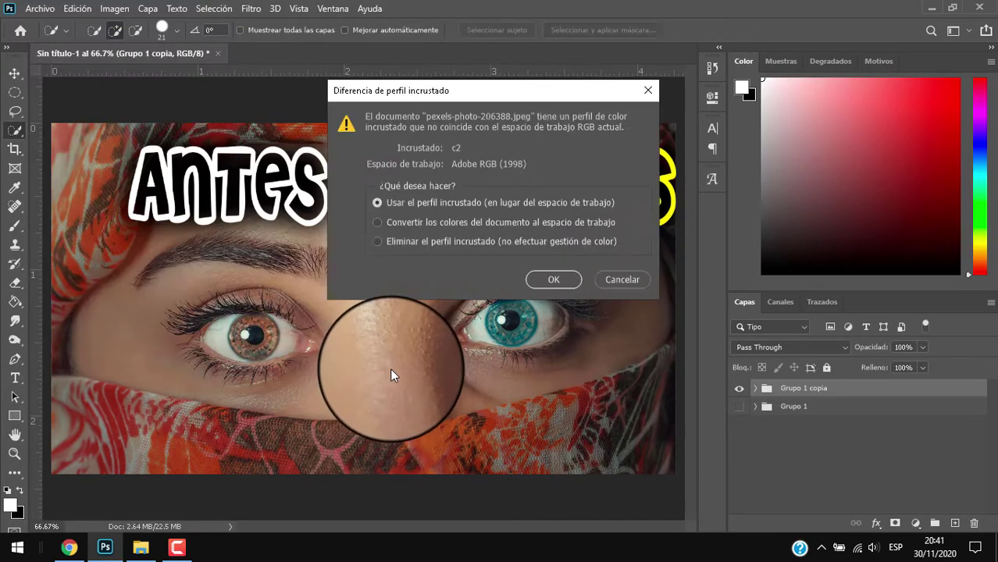
click(573, 279)
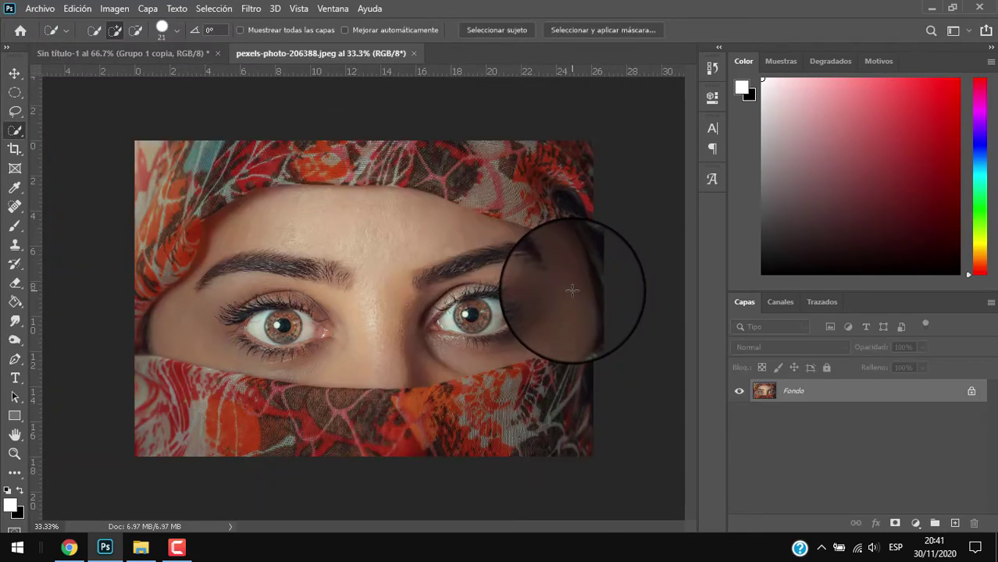
key(ctrl+plus)
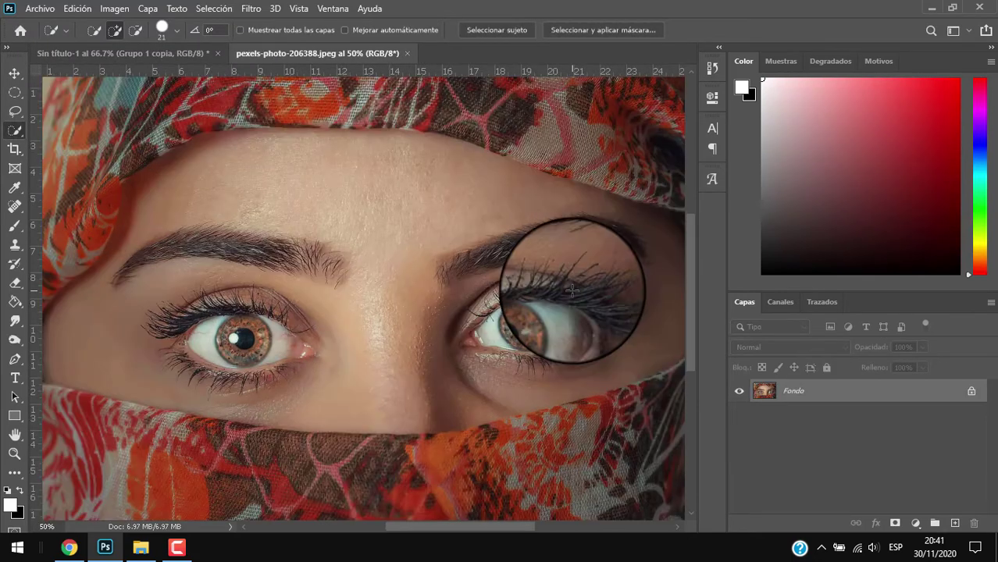
key(ctrl+plus)
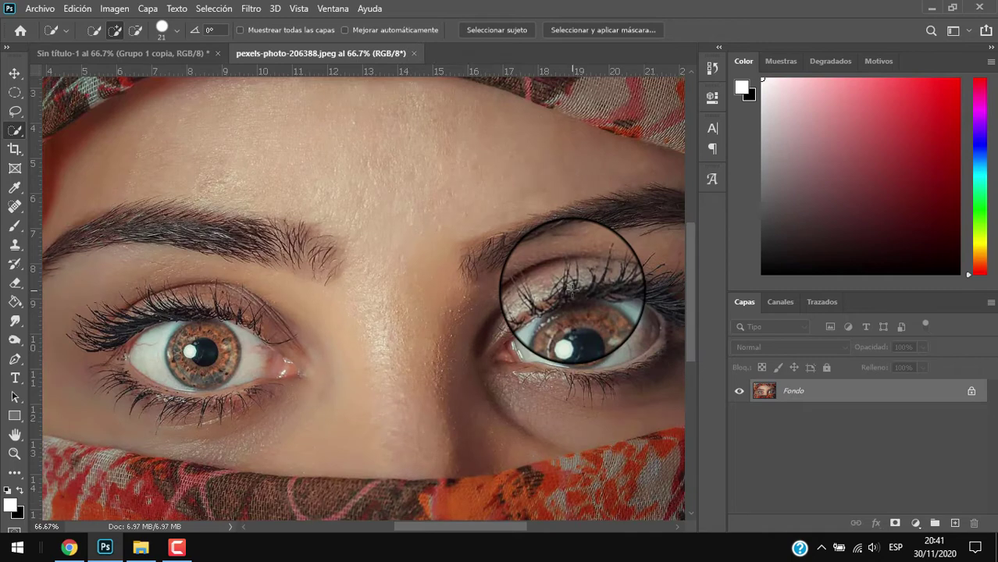
drag(475, 526, 478, 527)
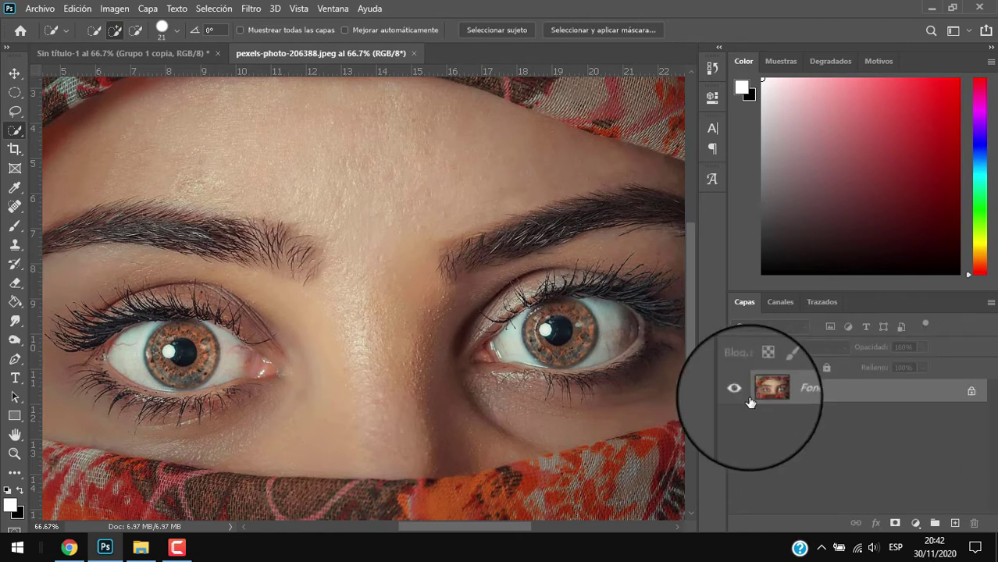
Unlock the Fondo background into Capa 0, then duplicate it as Capa 0 copia.
click(971, 392)
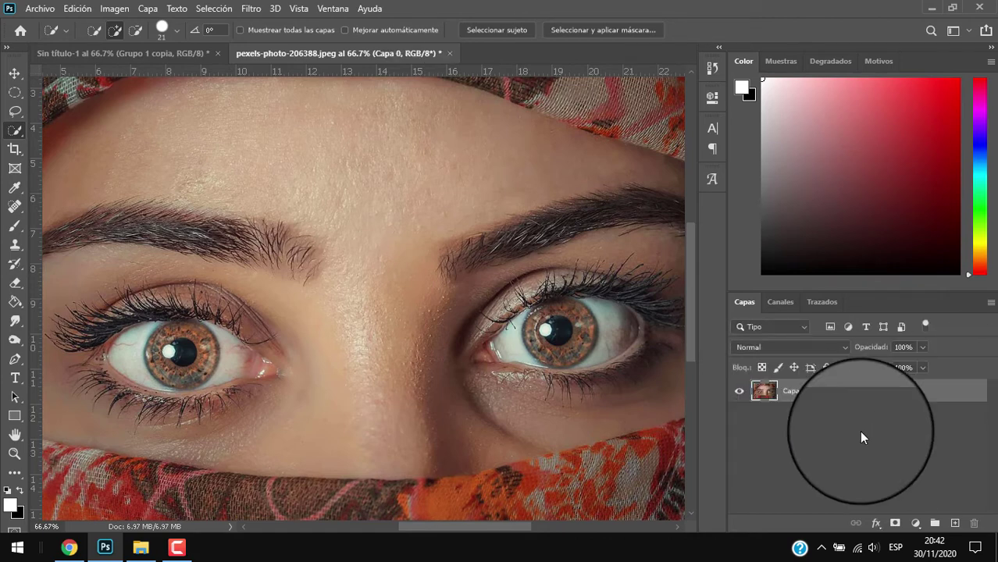
right_click(833, 394)
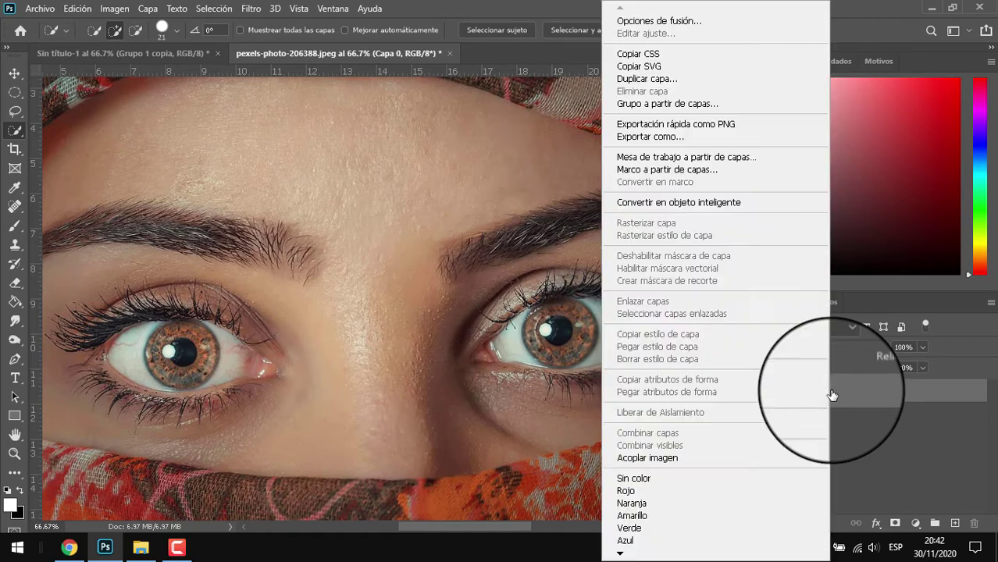
click(670, 83)
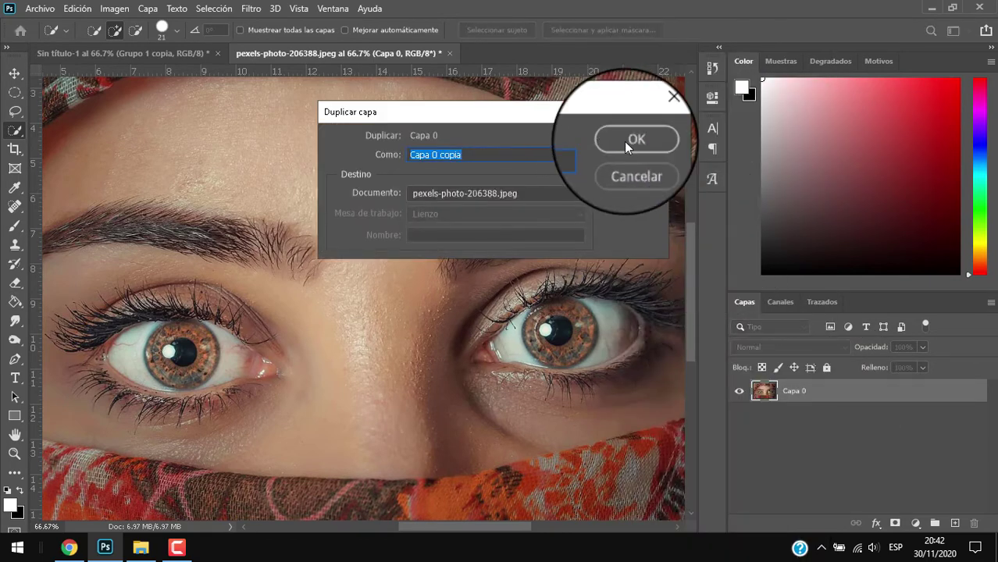
click(624, 142)
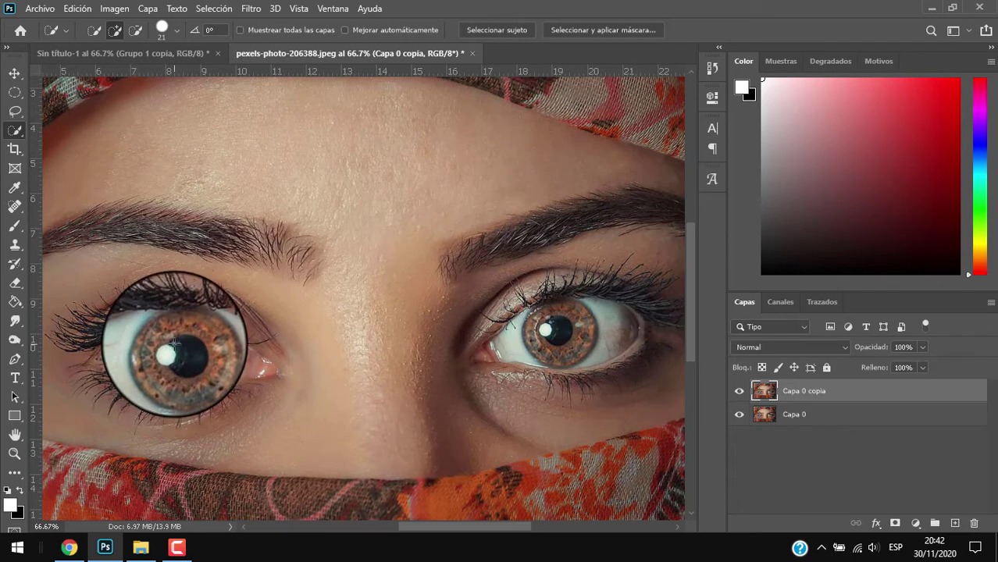
Zoom to 100% and brush the Quick Selection tool over the left and right irises.
key(ctrl+plus)
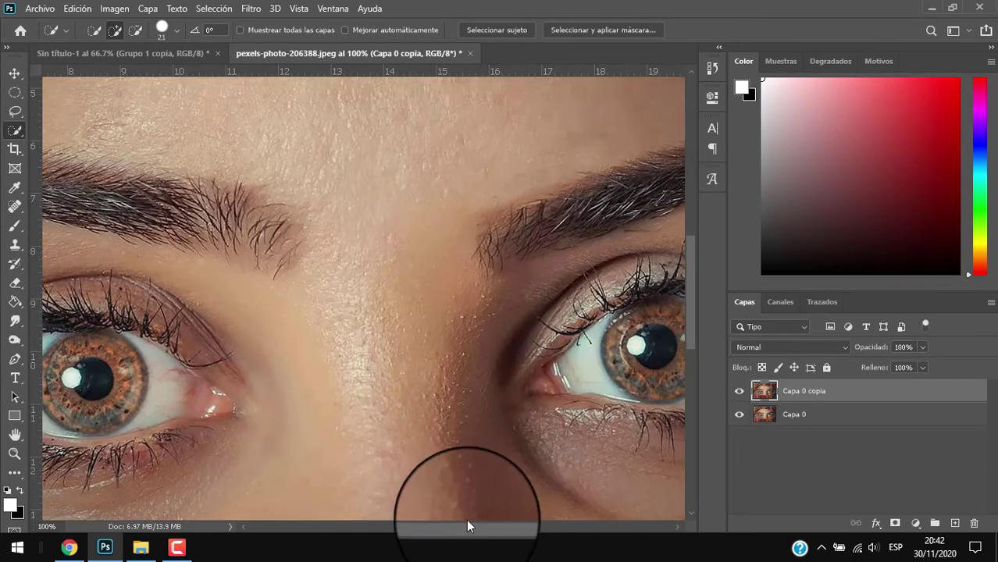
drag(464, 537, 429, 536)
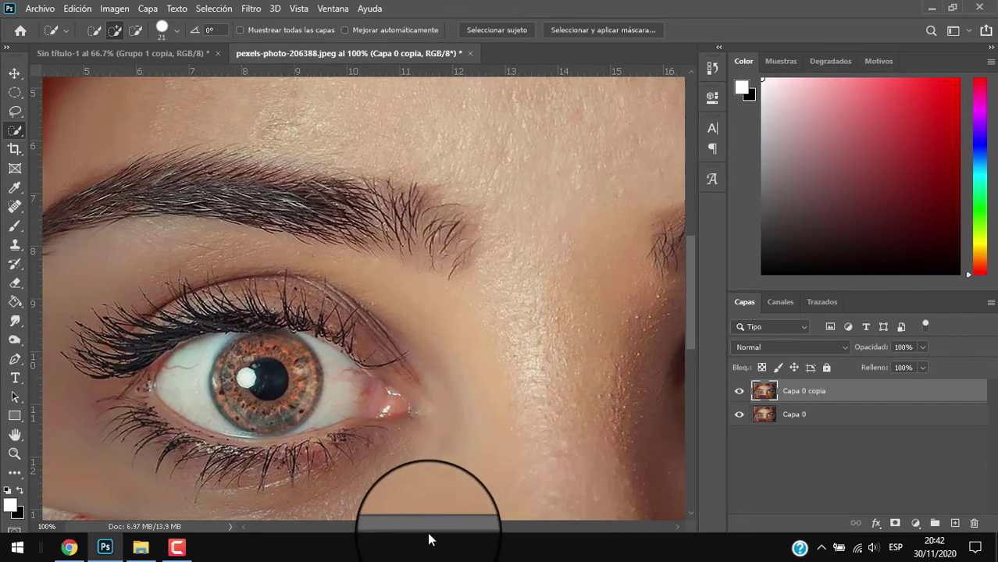
click(285, 367)
drag(289, 355, 285, 375)
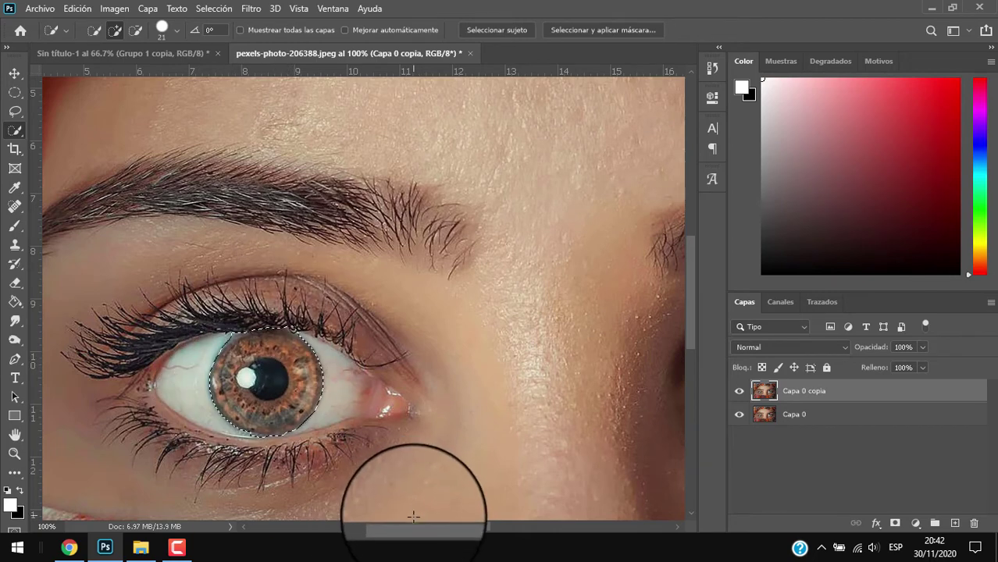
drag(413, 525, 492, 535)
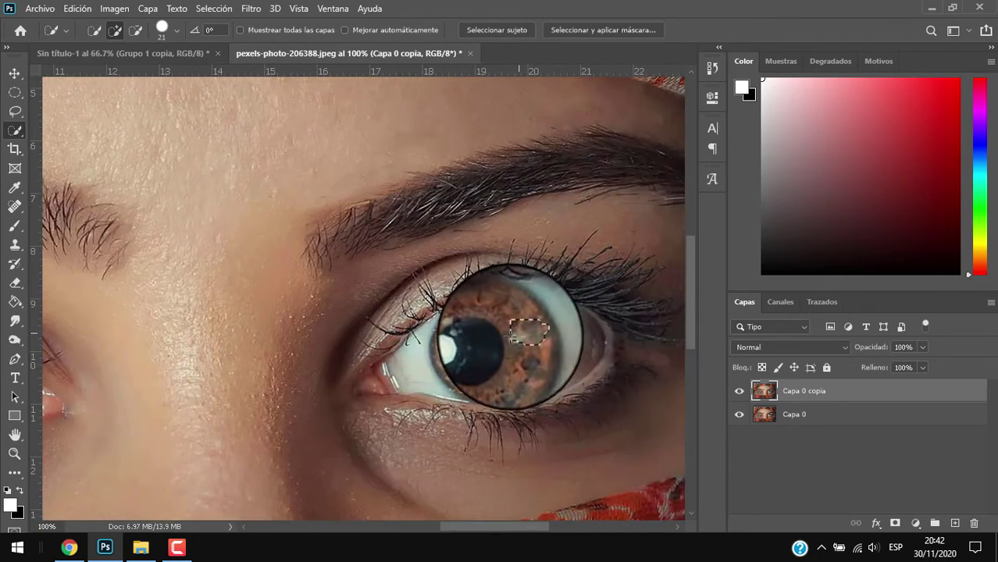
drag(468, 308, 466, 351)
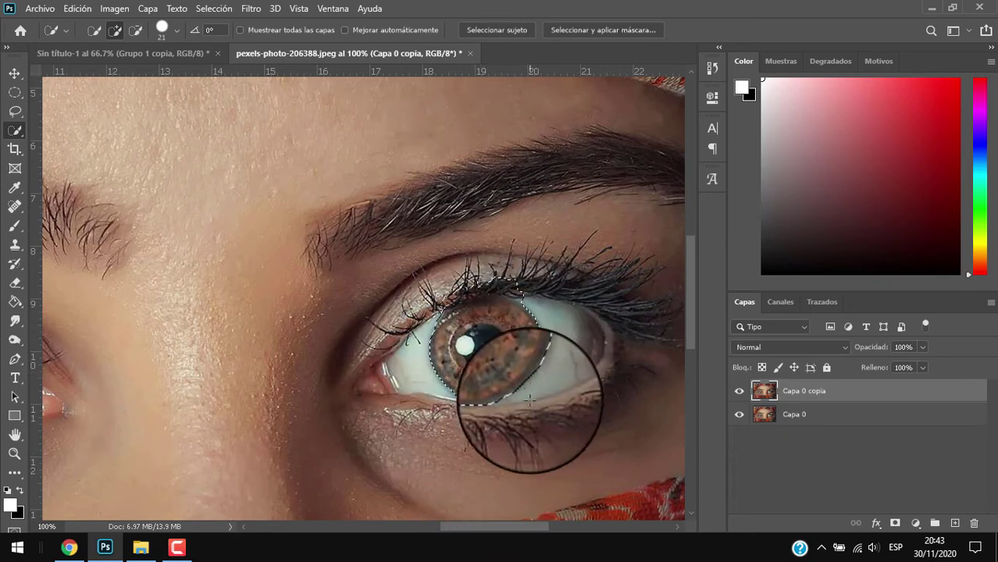
mouse_move(500, 527)
mouse_down()
mouse_move(443, 537)
mouse_move(545, 551)
mouse_up()
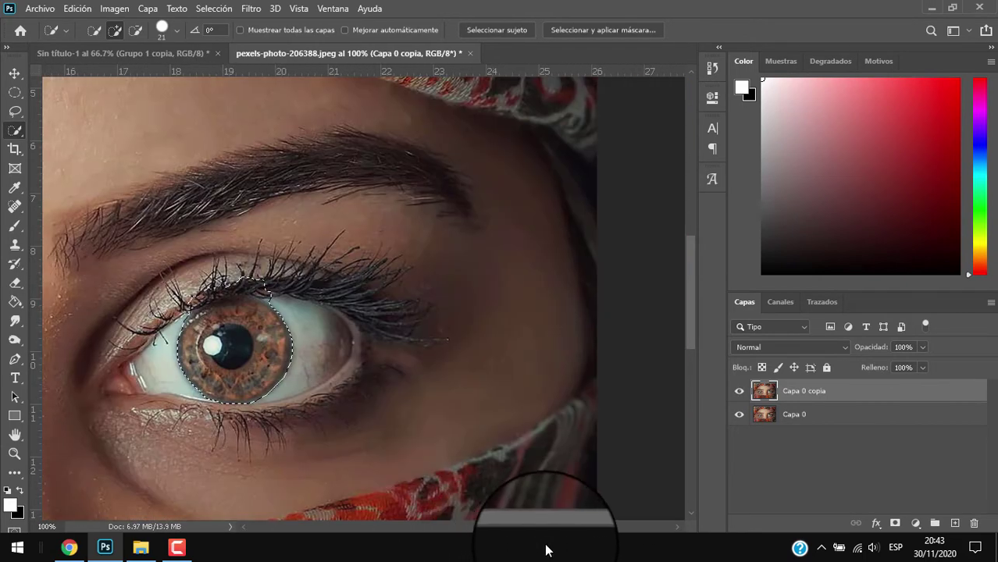
Add a layer mask from the iris selection and set a 59 px brush.
click(894, 521)
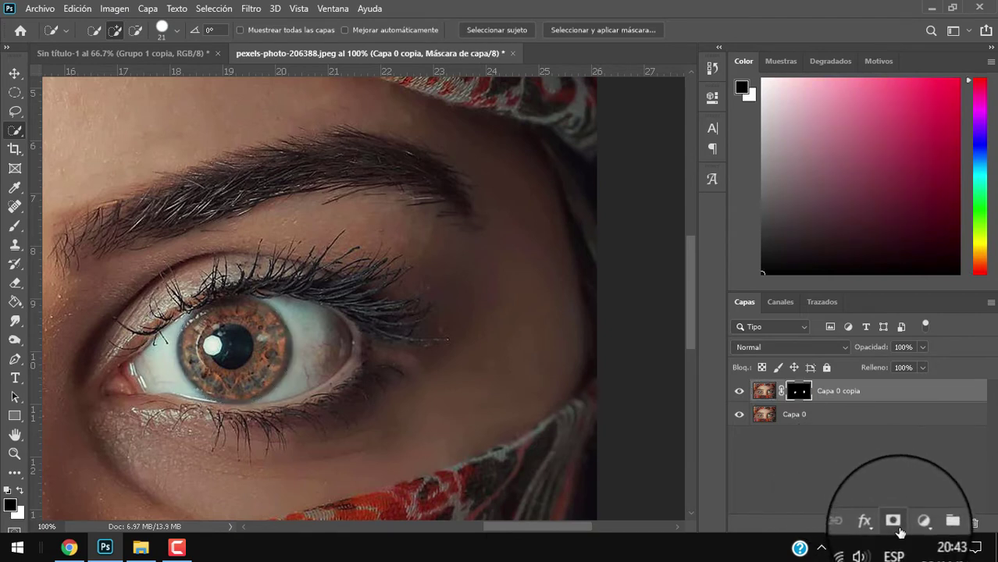
drag(575, 525, 482, 527)
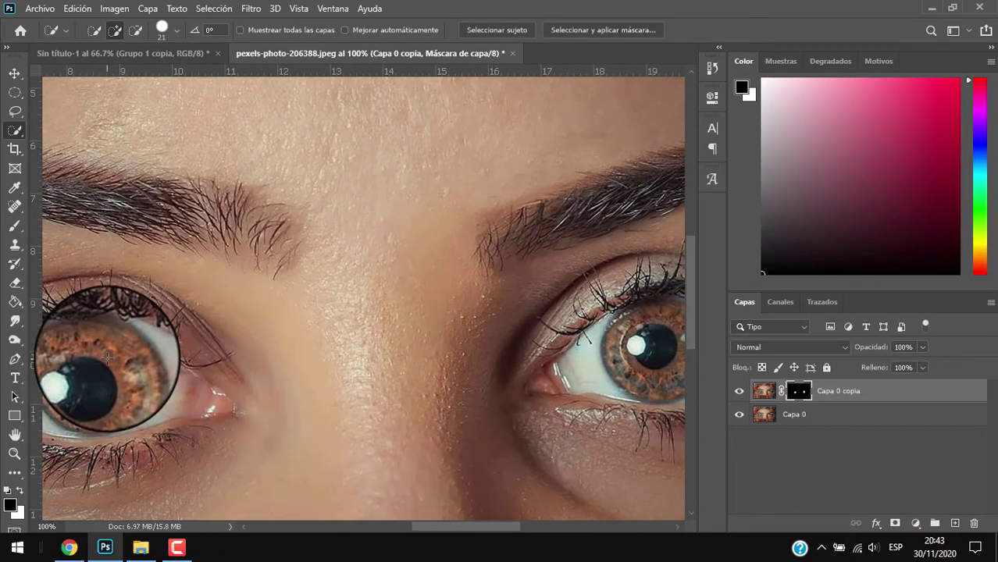
click(15, 229)
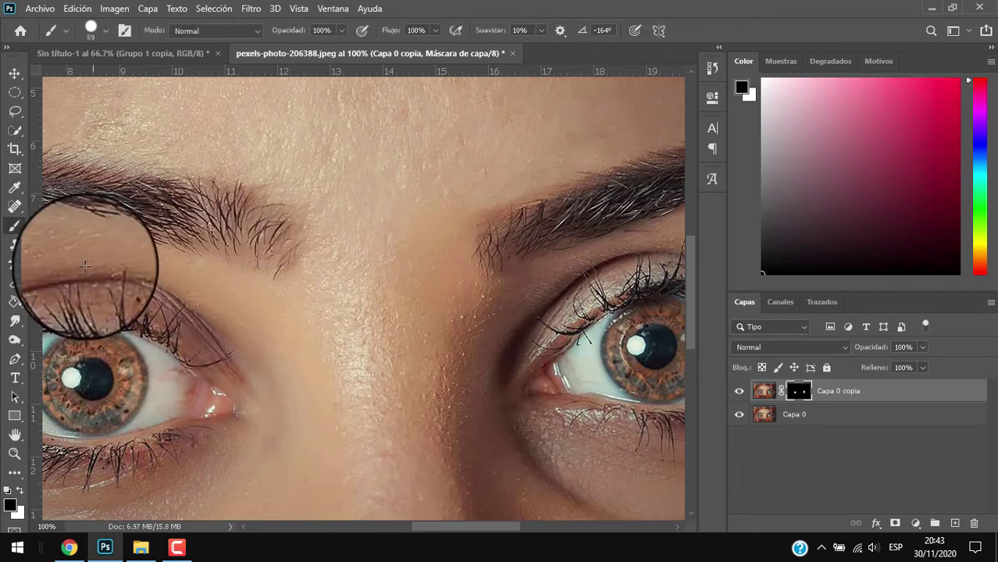
right_click(15, 228)
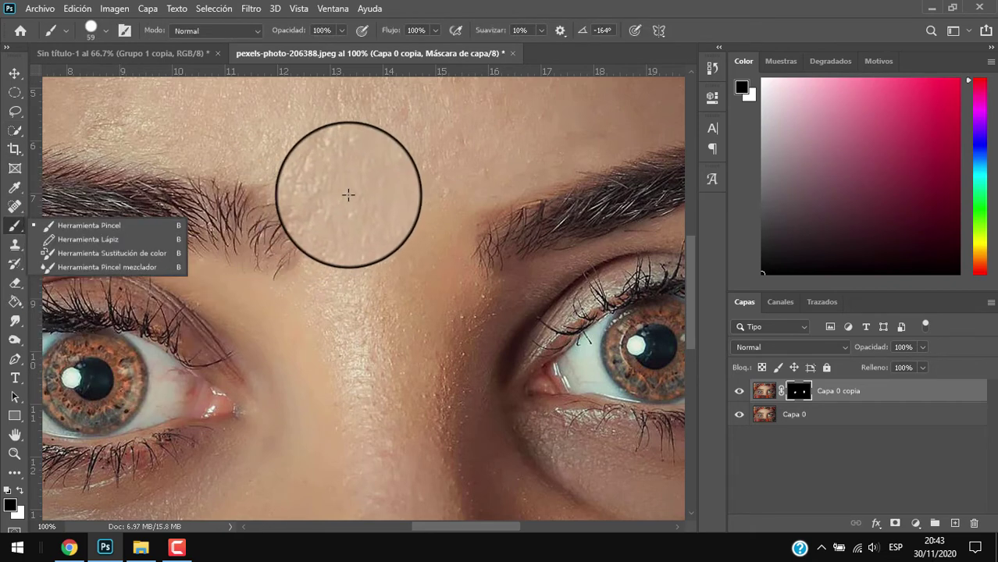
right_click(348, 194)
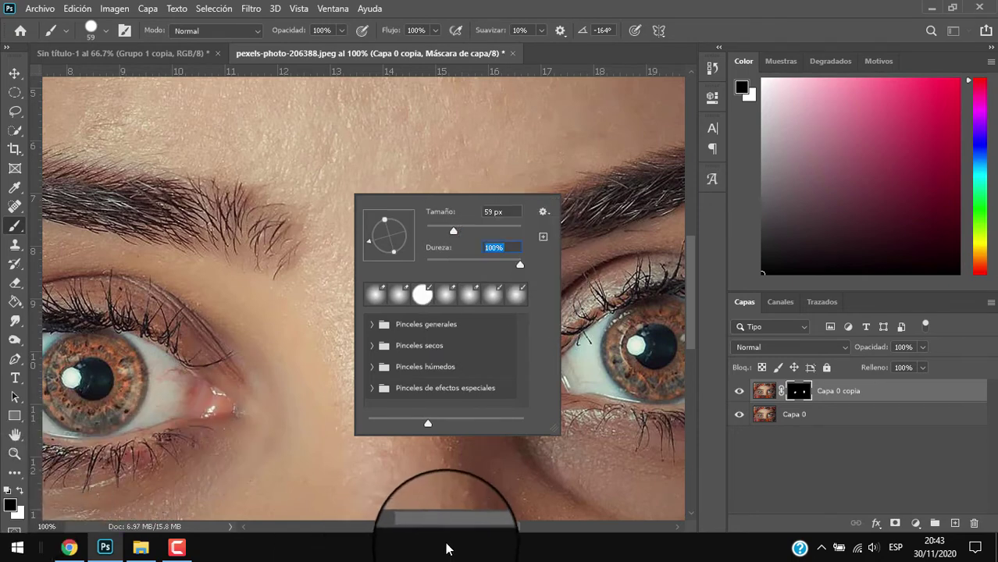
click(453, 516)
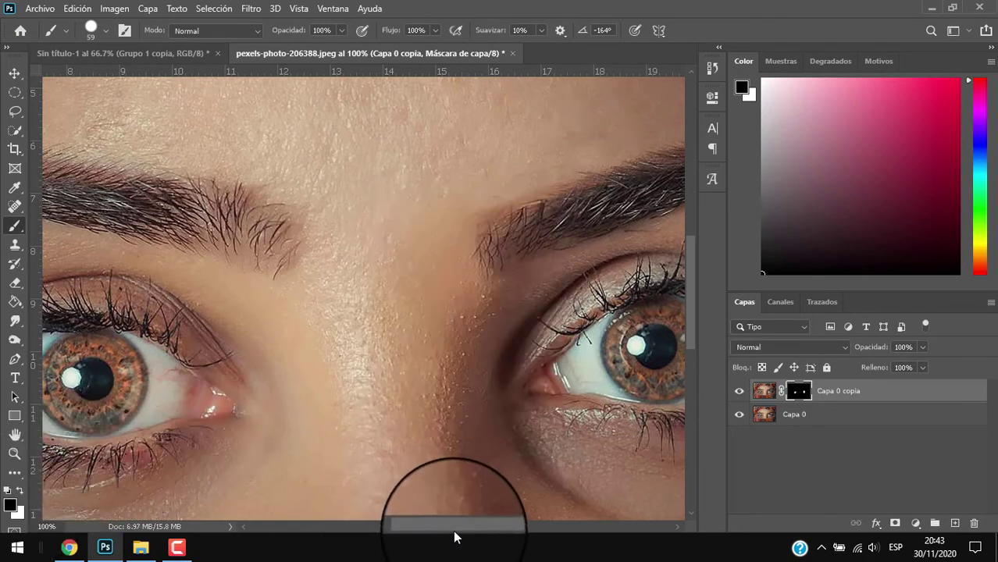
alt+right_click(99, 380)
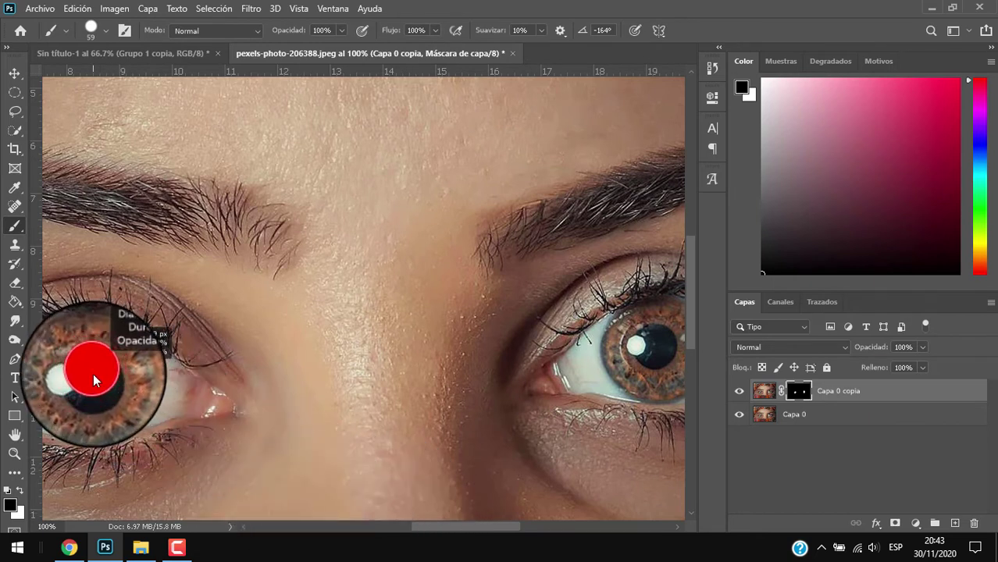
alt+right_click(89, 384)
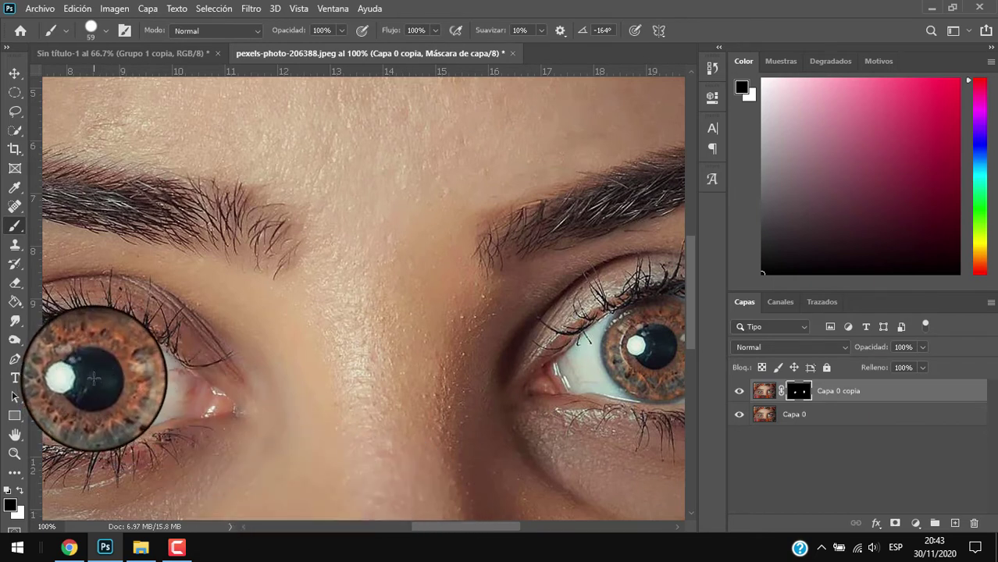
alt+right_click(93, 378)
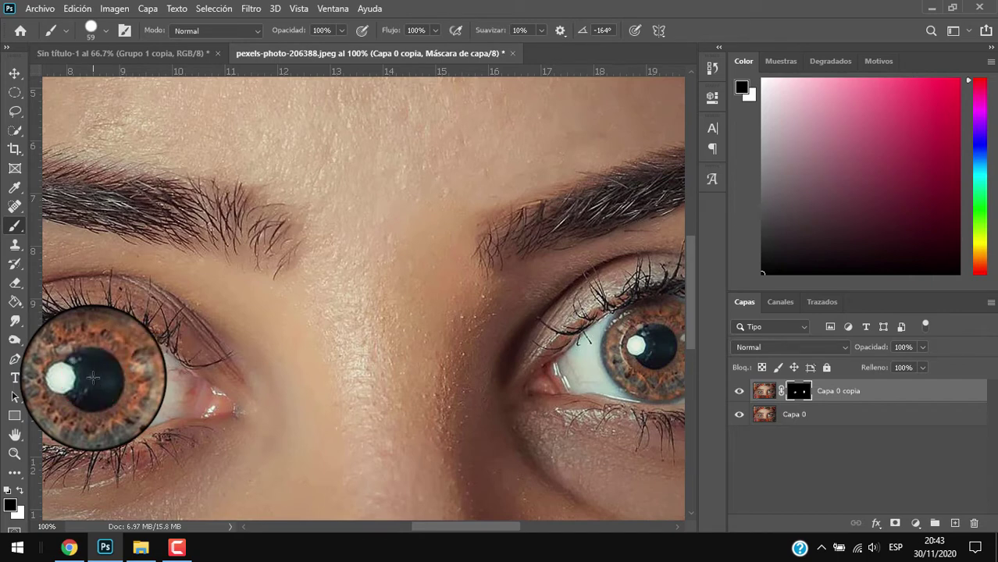
Paint the iris area on the mask and toggle Capa 0's visibility to check it.
drag(456, 528, 479, 527)
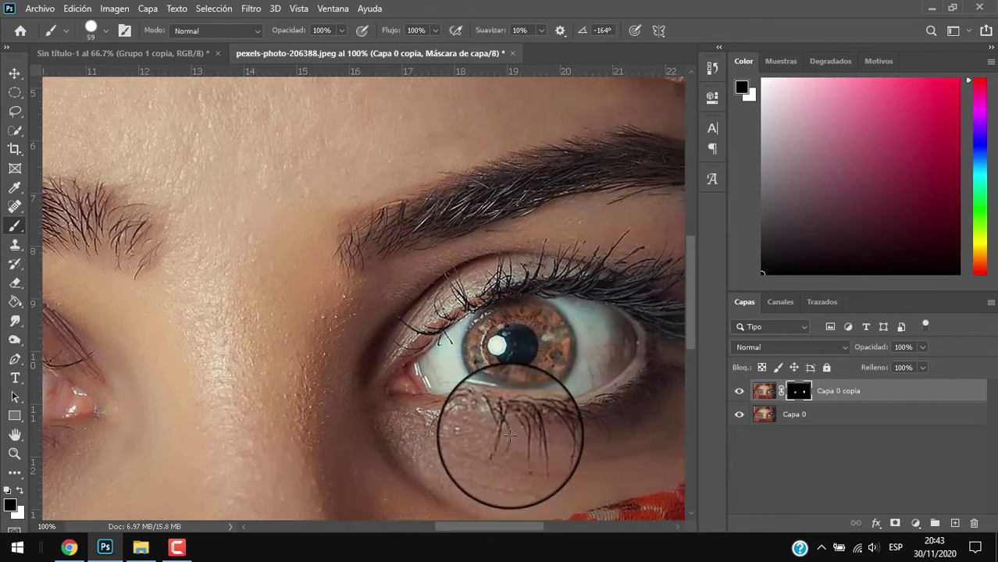
drag(509, 436, 515, 349)
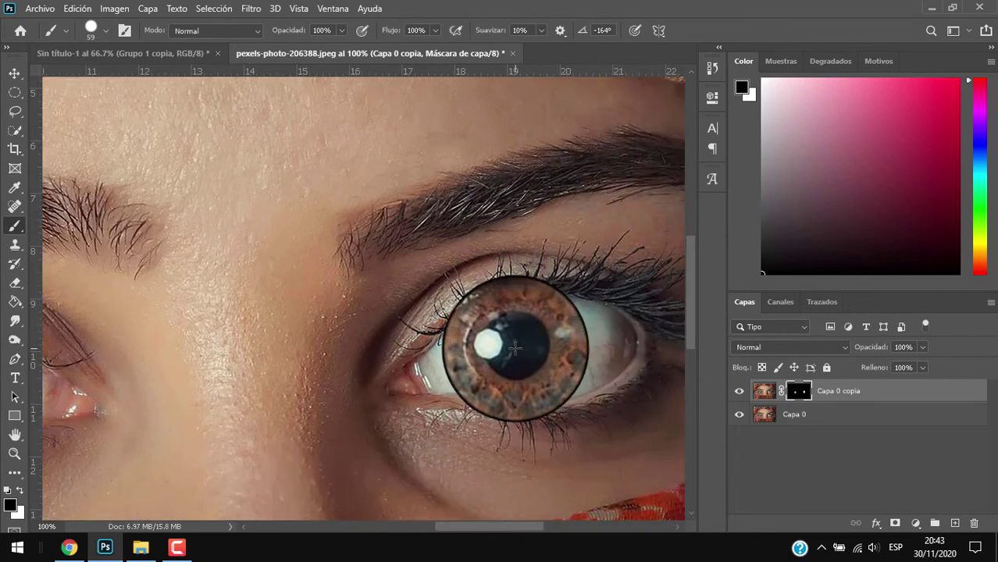
click(739, 422)
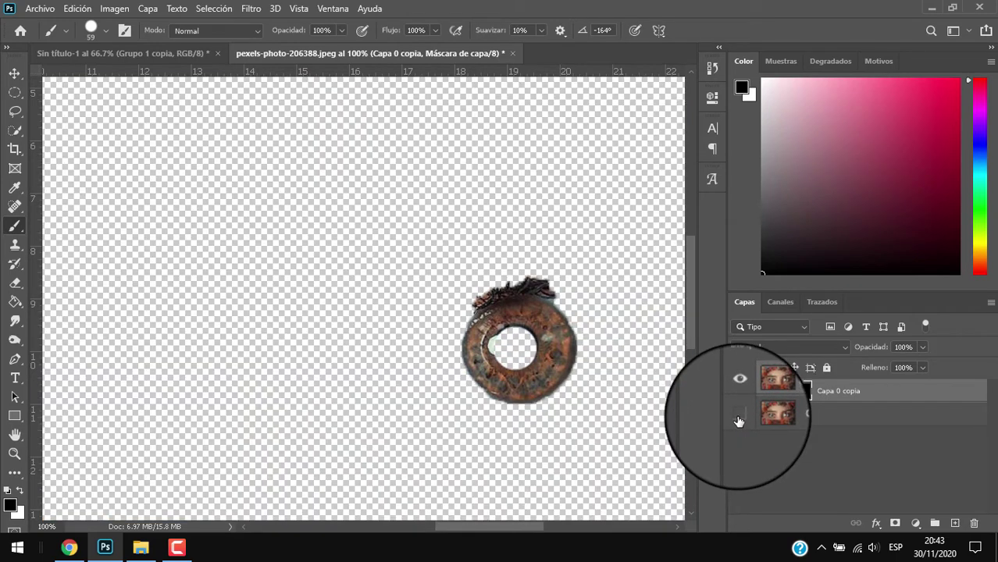
click(739, 415)
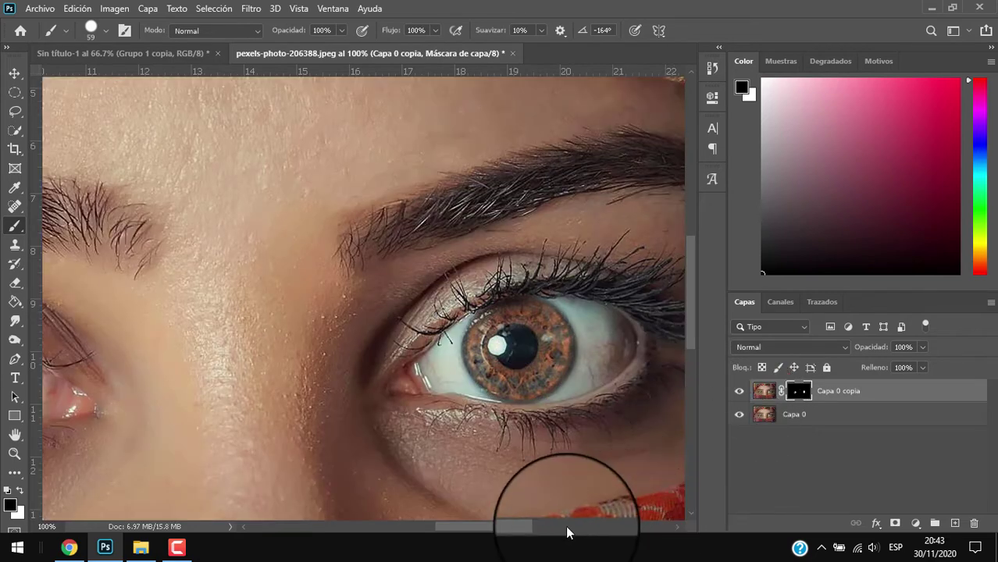
mouse_move(499, 531)
mouse_down()
mouse_move(453, 538)
mouse_move(486, 539)
mouse_up()
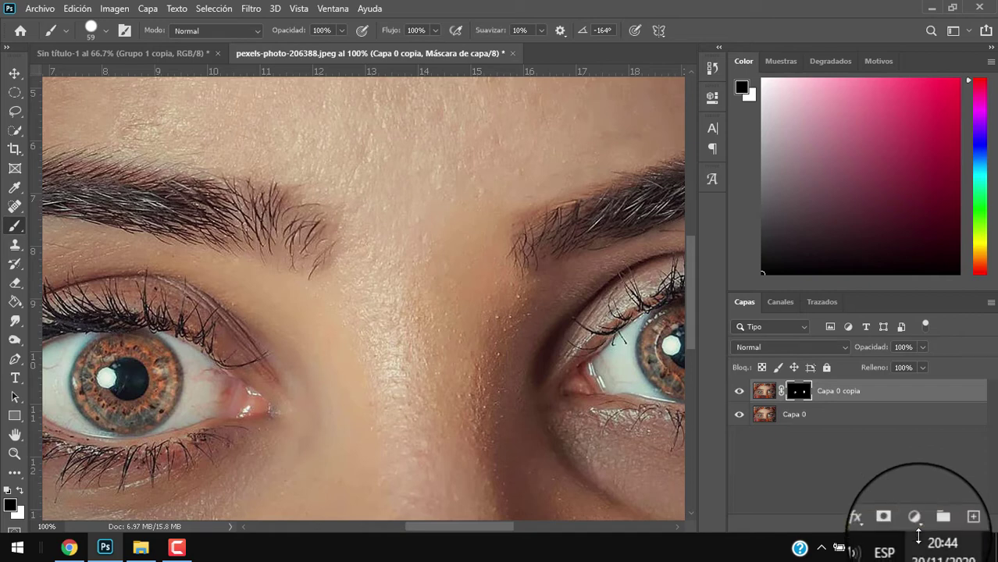
Add an Equilibrio de color (Color Balance) adjustment layer clipped to Capa 0 copia.
click(915, 520)
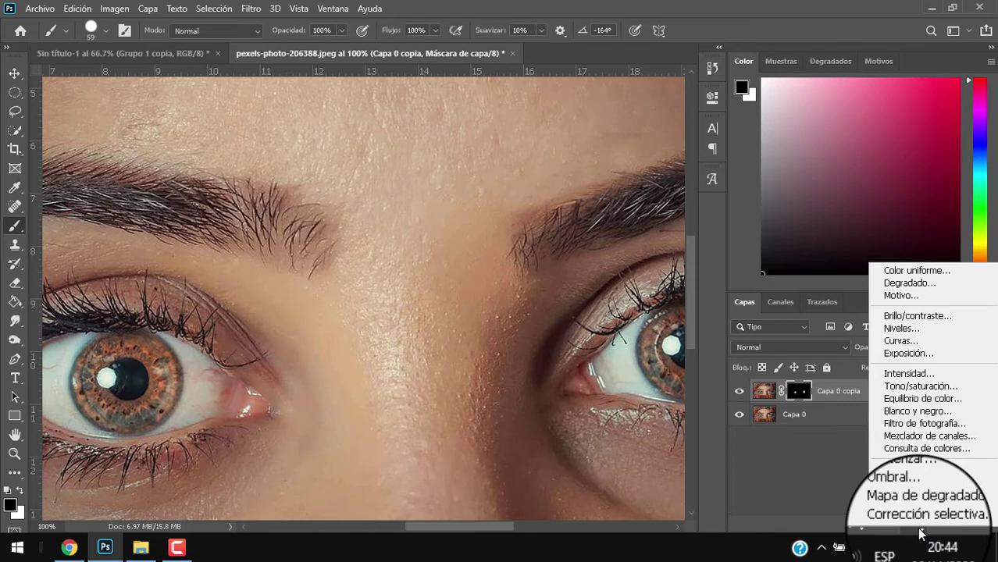
click(902, 400)
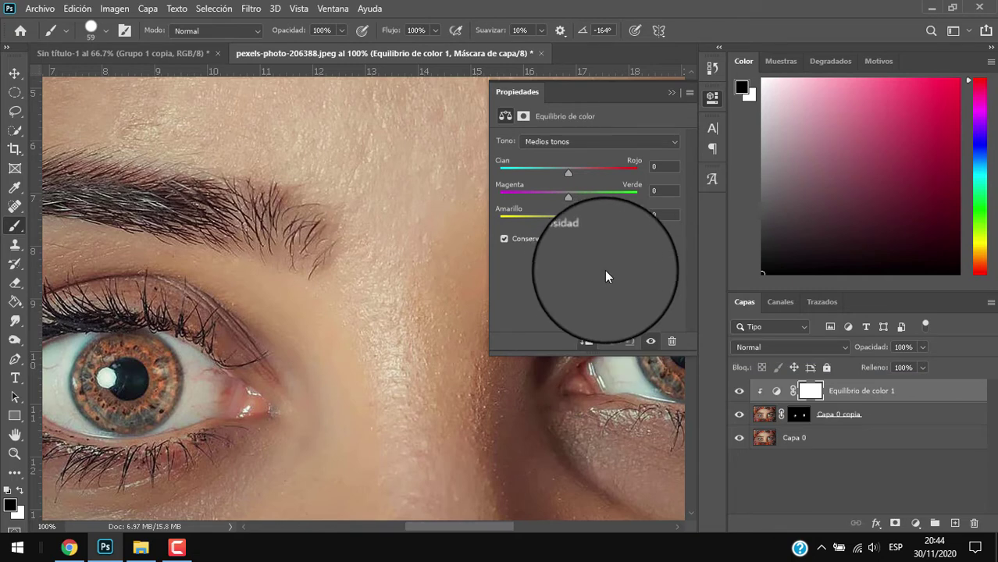
Push the midtone Cyan-Red slider fully to cyan (-100) and adjust Yellow-Blue.
drag(461, 528, 470, 531)
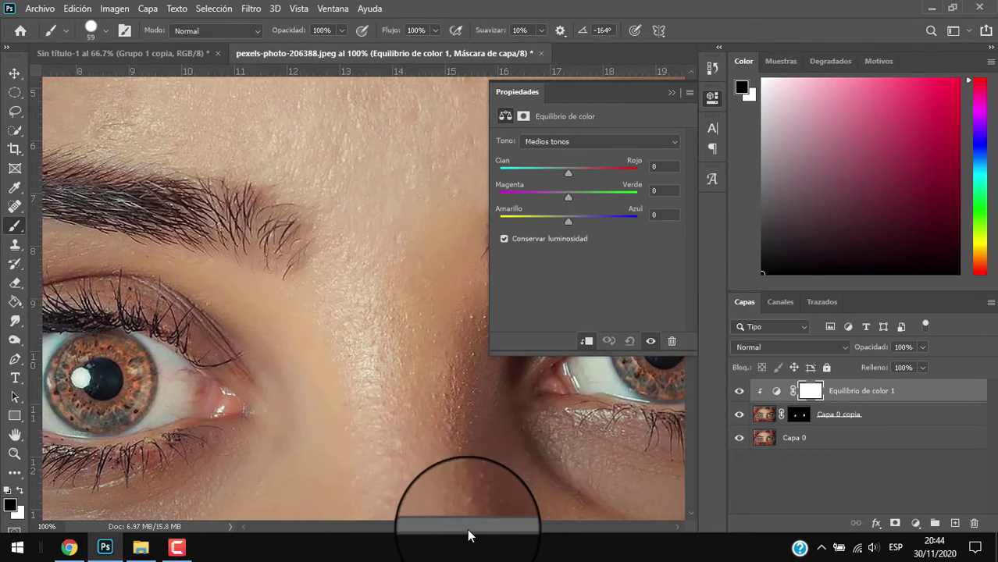
mouse_move(566, 173)
mouse_down()
mouse_move(533, 176)
mouse_move(619, 204)
mouse_up()
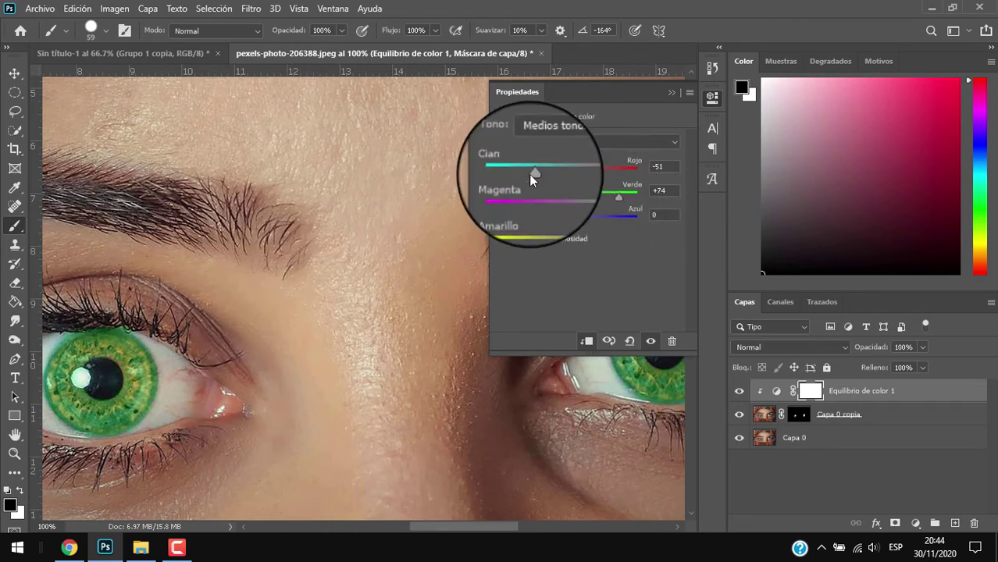
drag(531, 173, 623, 187)
drag(575, 221, 471, 225)
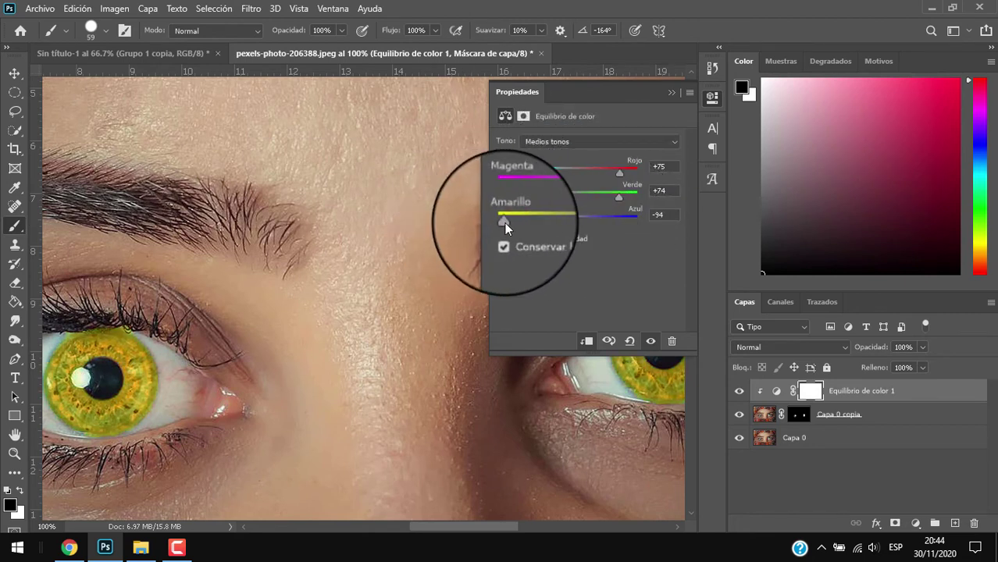
drag(512, 222, 566, 225)
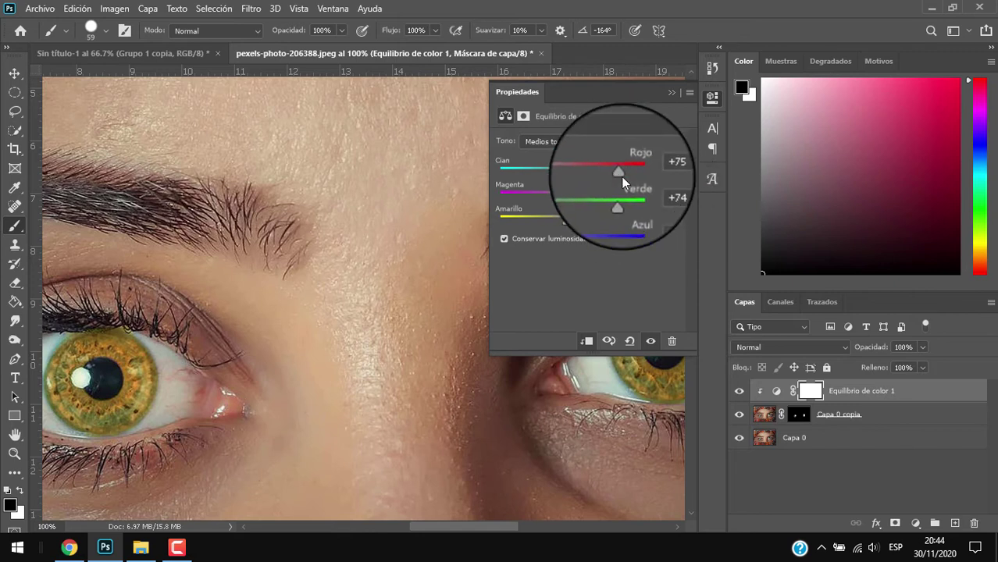
drag(619, 171, 497, 171)
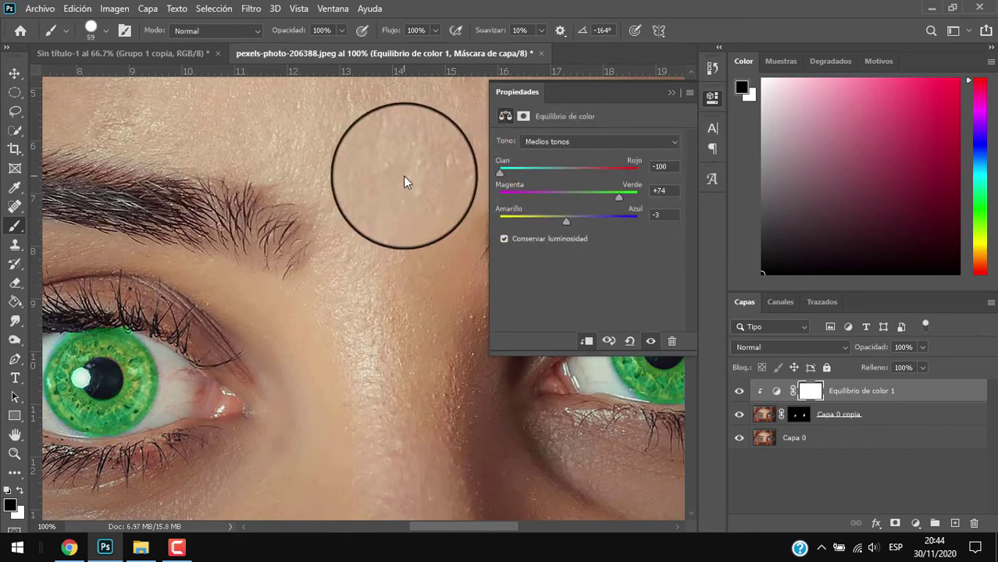
Set the Magenta-Green midtone value to +50 and collapse the Properties panel.
double_click(654, 192)
text(50)
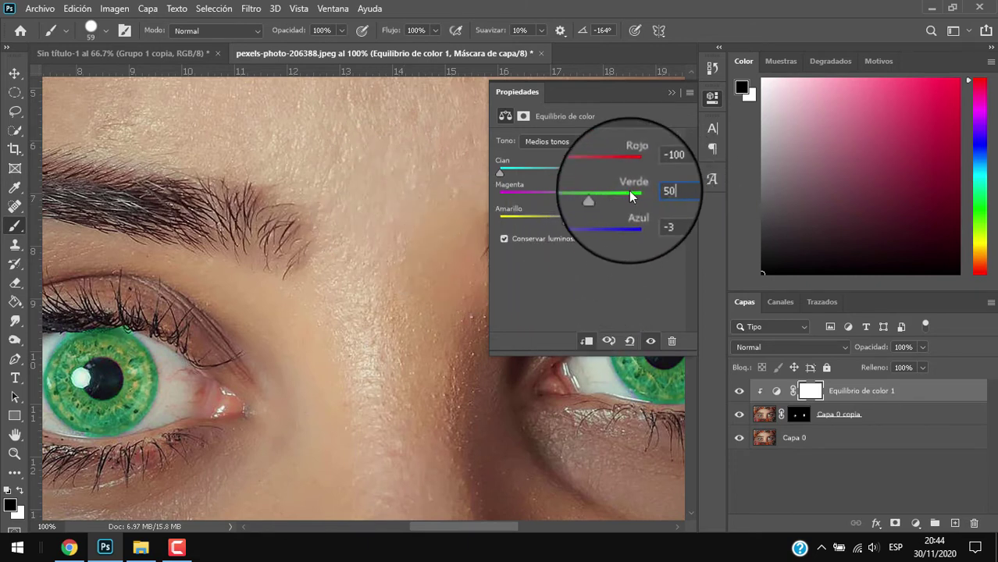
key(Return)
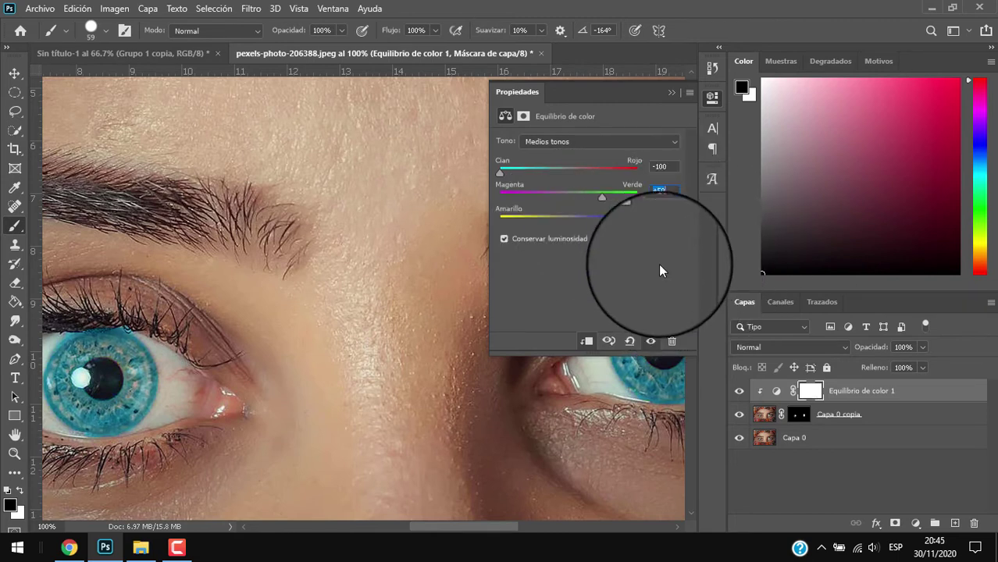
click(673, 93)
drag(482, 521, 492, 518)
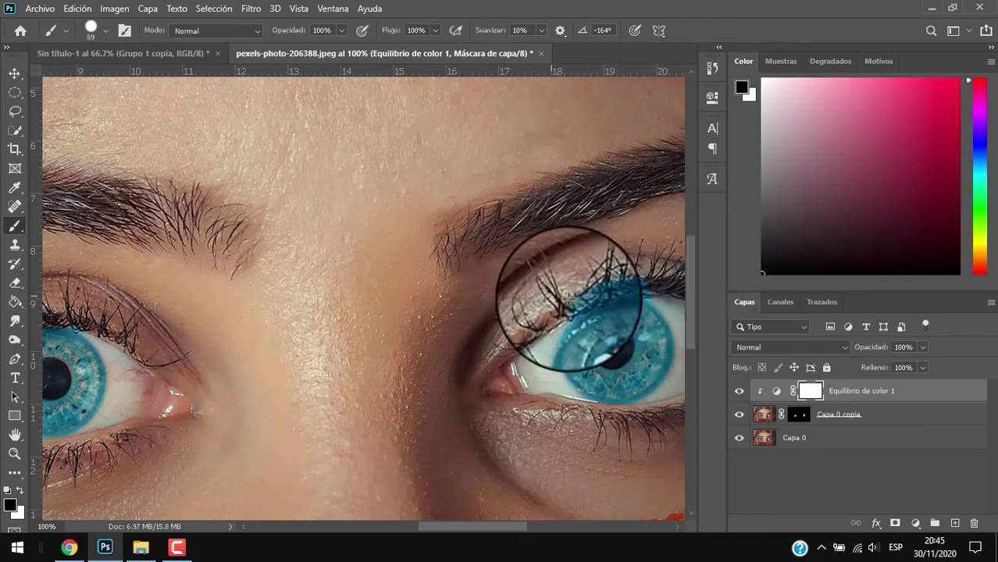
Set the Eraser to 0% hardness and select the Capa 0 copia layer.
mouse_move(488, 525)
mouse_down()
mouse_move(468, 525)
mouse_move(500, 518)
mouse_up()
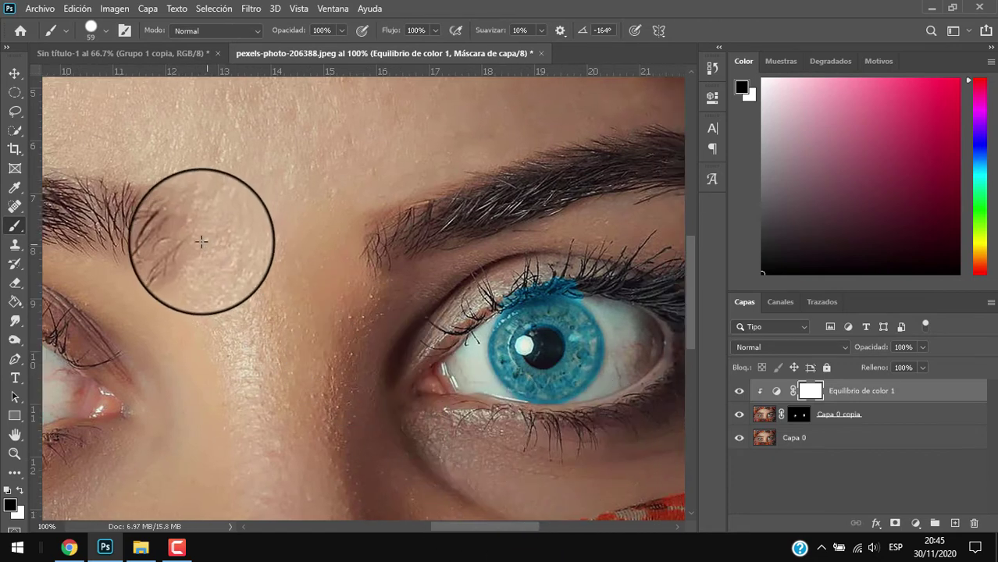
click(14, 282)
right_click(387, 226)
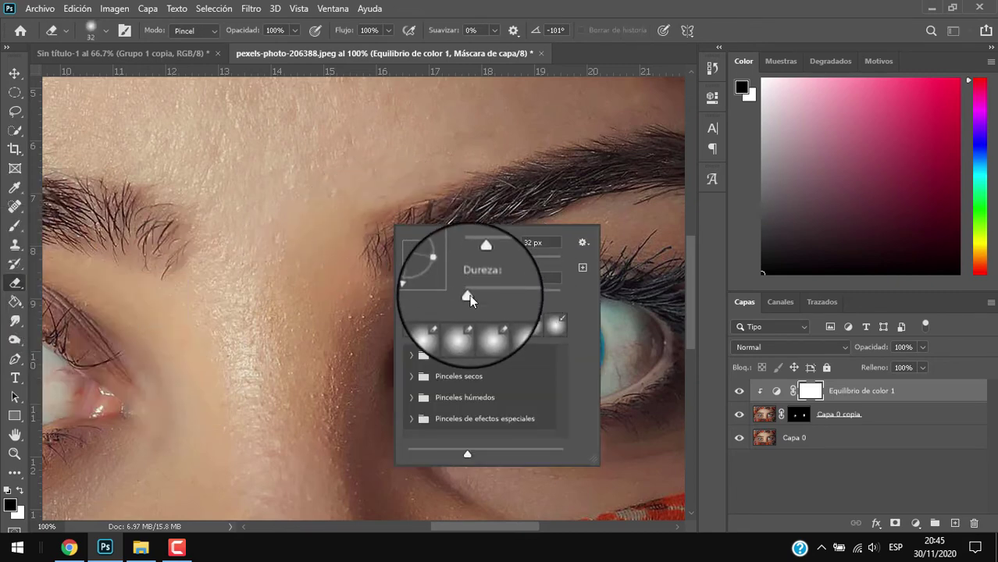
drag(468, 295, 435, 294)
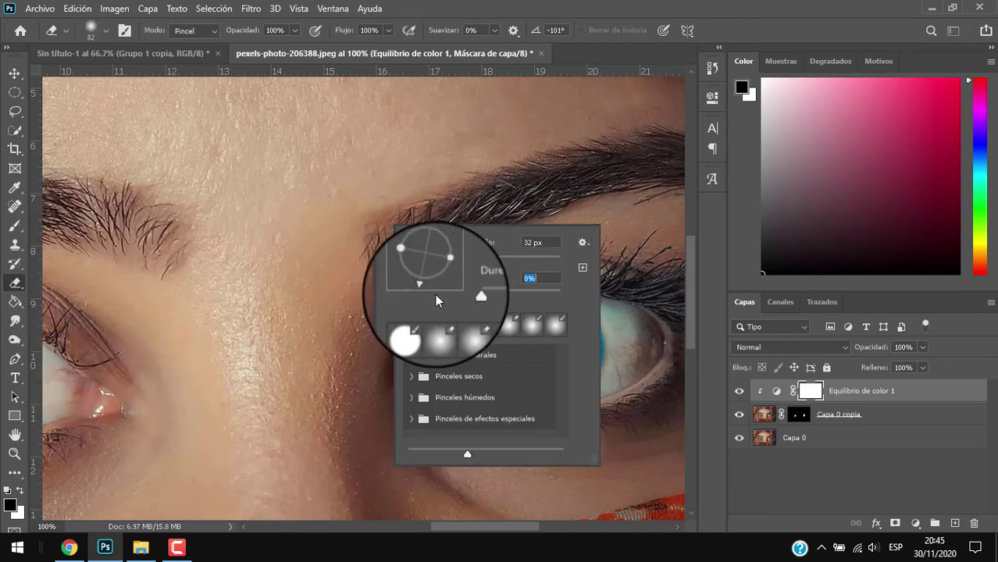
click(756, 467)
click(764, 418)
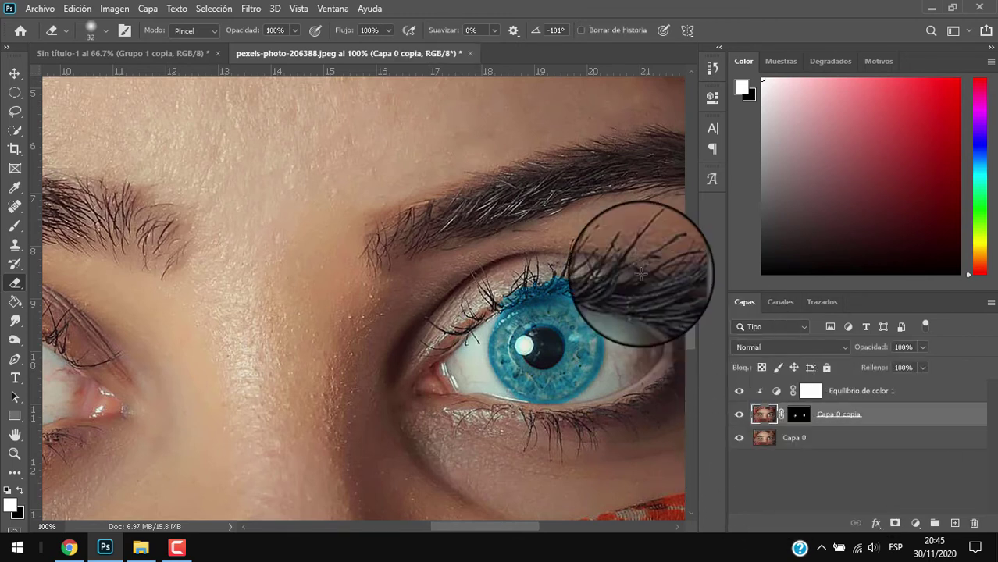
Zoom to 200% and resize the eraser to a 24 px brush.
alt+right_click(587, 294)
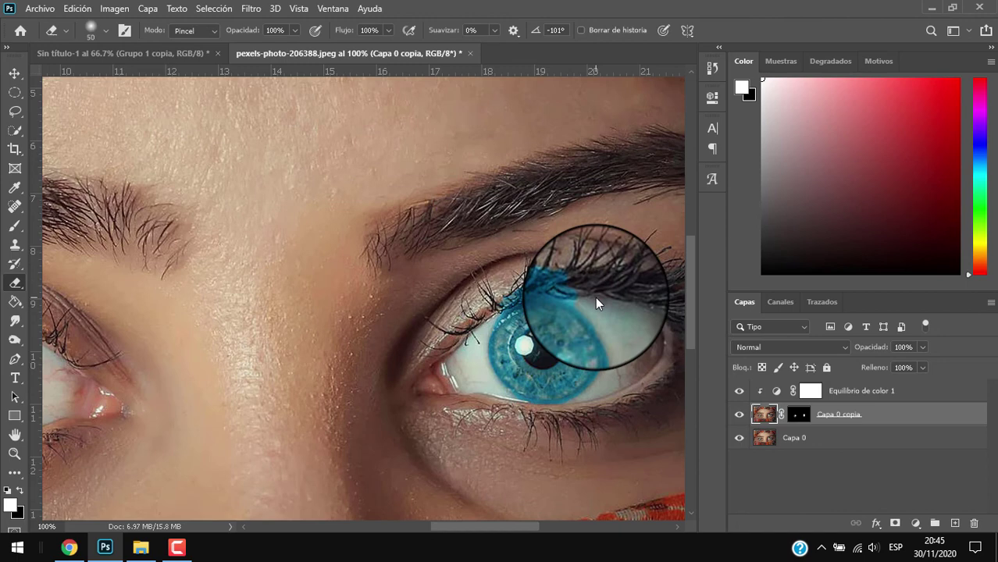
key(ctrl+plus)
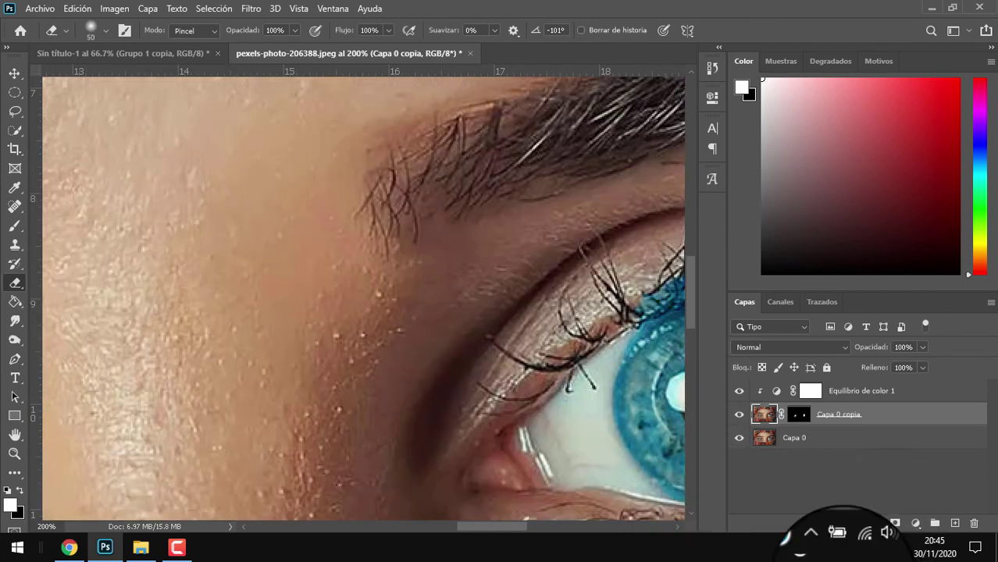
drag(480, 526, 516, 526)
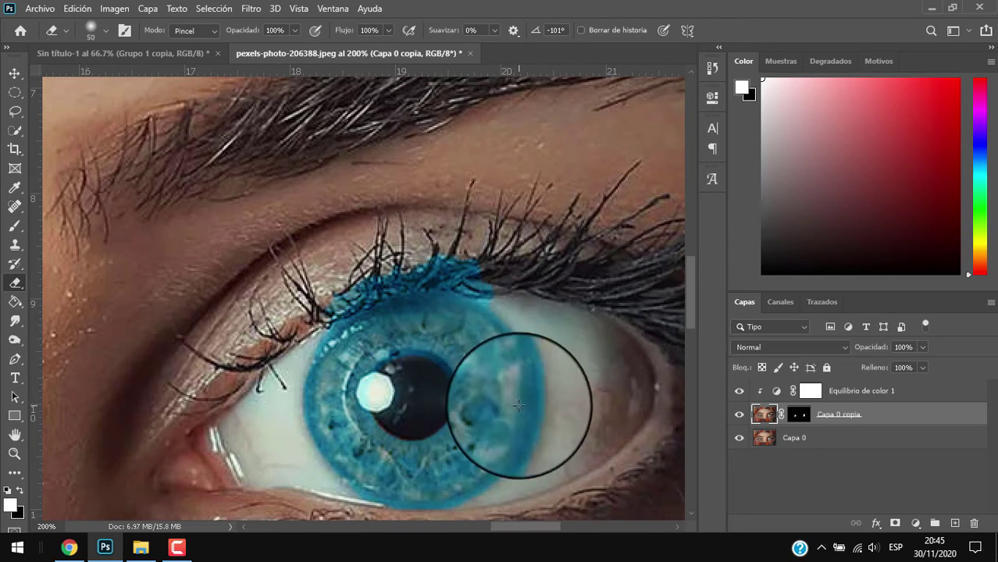
alt+right_click(457, 295)
mouse_move(456, 289)
mouse_down()
mouse_move(375, 278)
mouse_move(323, 335)
mouse_move(379, 289)
mouse_move(471, 275)
mouse_move(508, 307)
mouse_move(480, 286)
mouse_move(419, 272)
mouse_move(330, 290)
mouse_move(371, 400)
mouse_up()
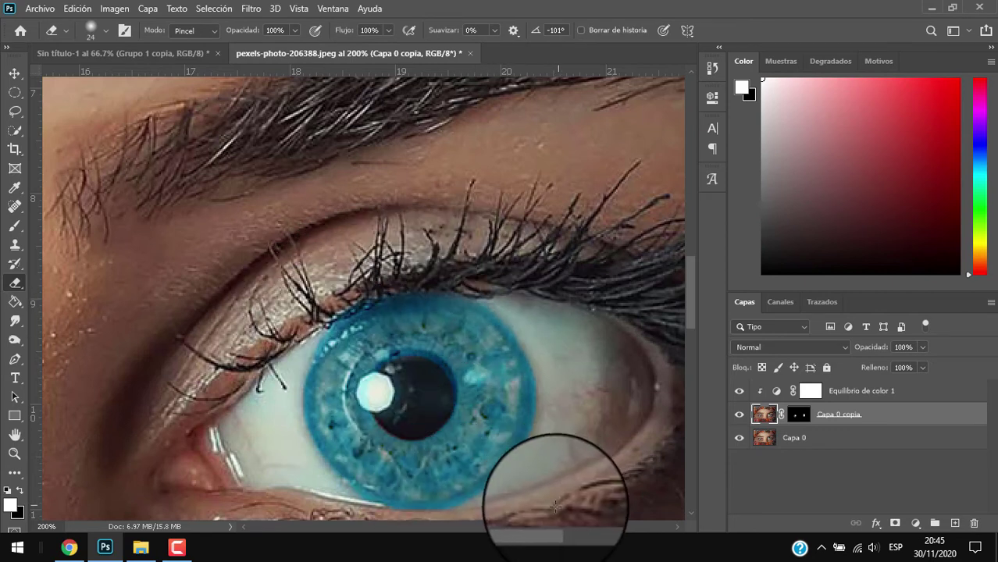
Erase the blue spill from the upper lashes around the left iris.
drag(523, 530, 384, 536)
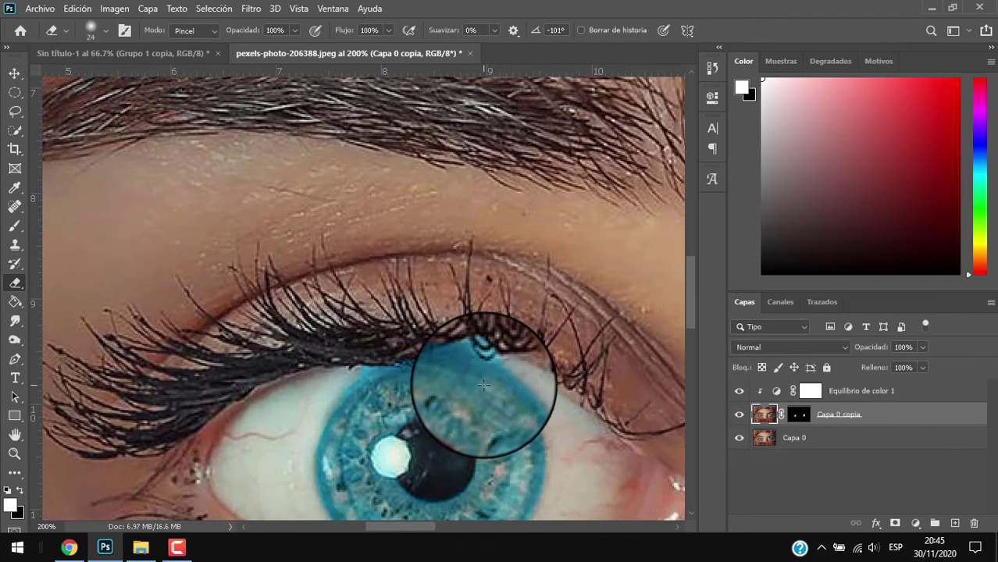
mouse_move(474, 341)
mouse_down()
mouse_move(494, 334)
mouse_move(378, 334)
mouse_move(368, 368)
mouse_move(346, 365)
mouse_up()
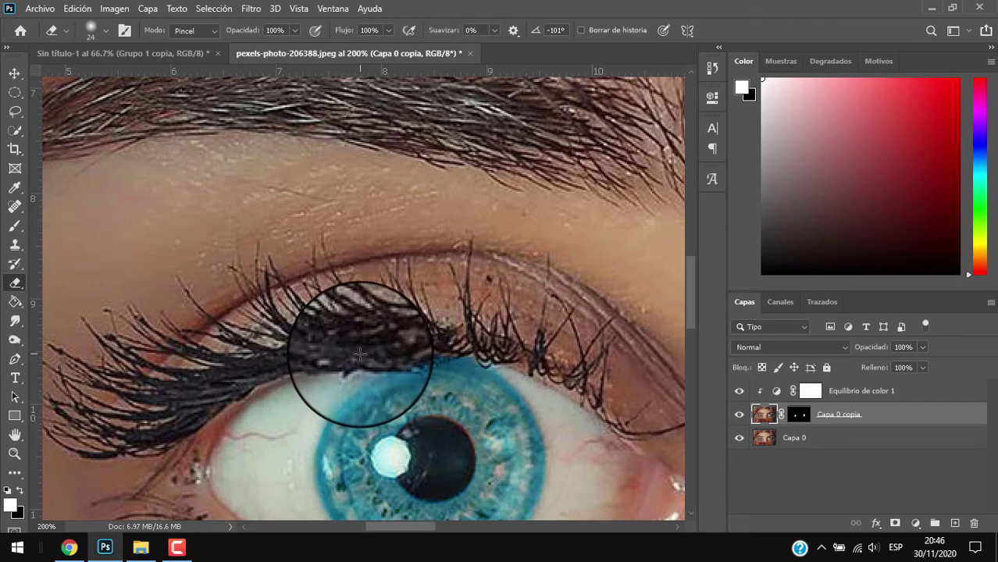
scroll(367, 356, down, 2)
scroll(465, 393, down, 3)
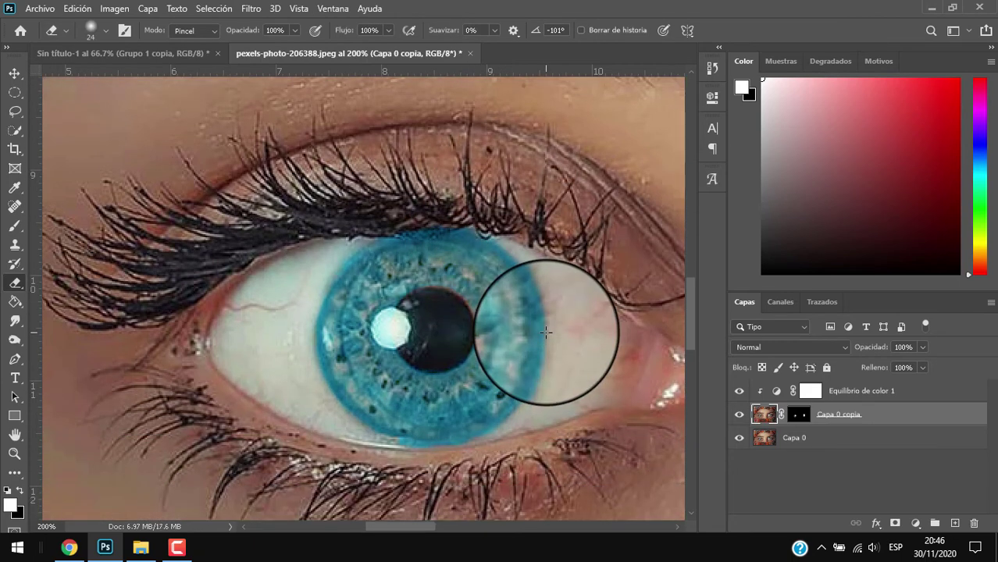
scroll(545, 332, up, 2)
scroll(545, 329, up, 1)
scroll(544, 328, up, 1)
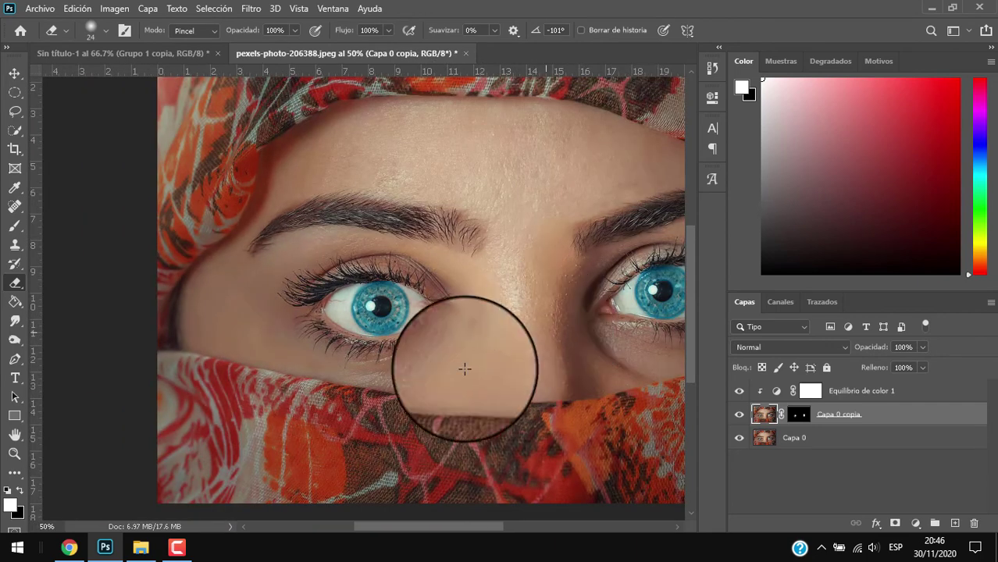
Show the Sin título-1 document with the Antes/Despues eye comparison.
drag(449, 524, 477, 513)
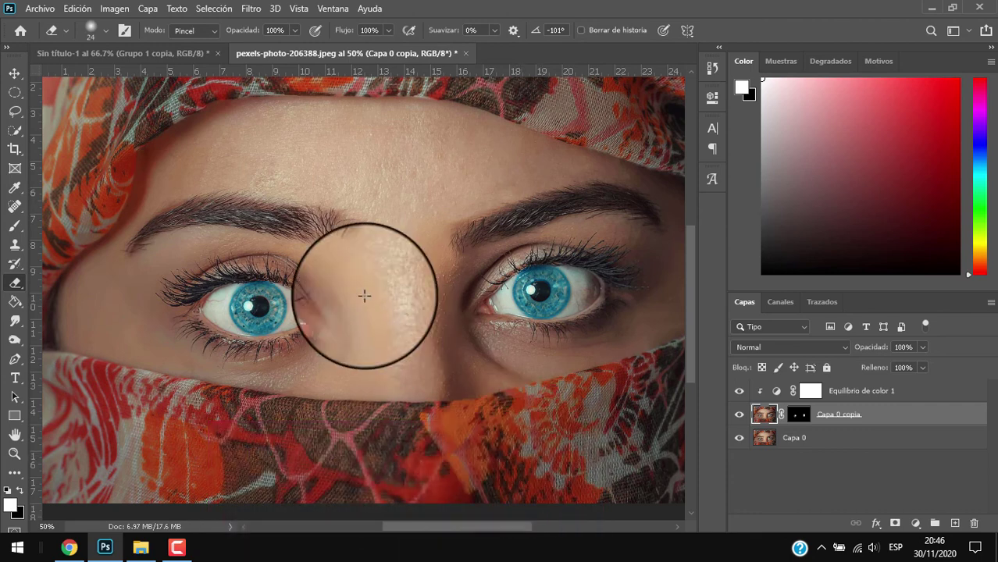
click(102, 51)
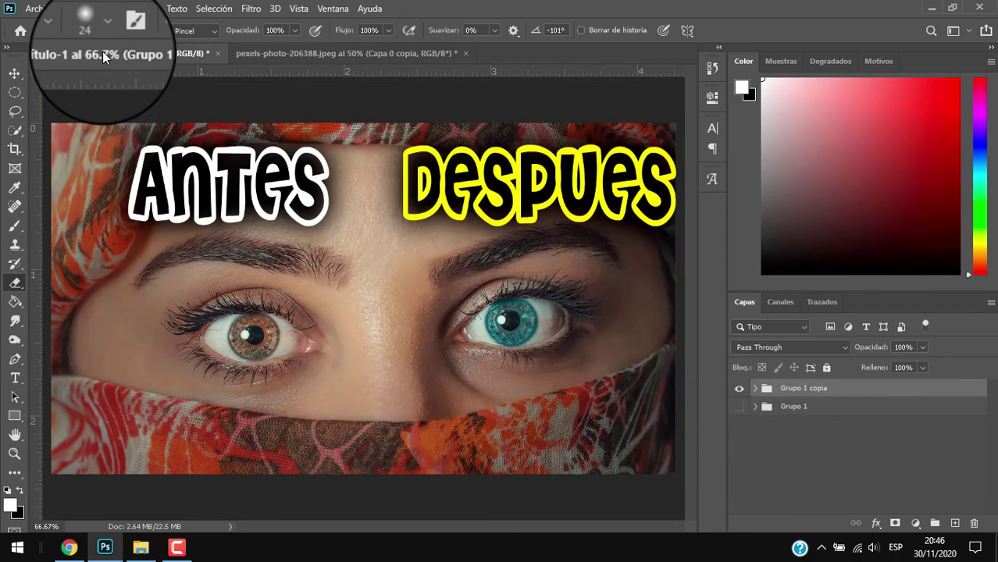